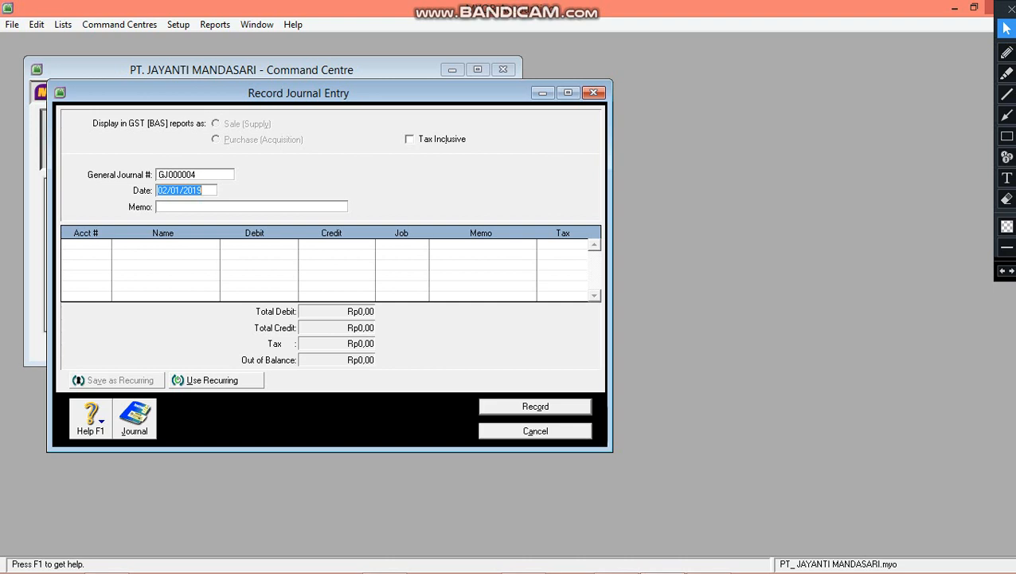
- Enter the memo "Pembayaran Gaji Karyawan" for the journal entry dated 02/01/2019
click(158, 207)
text(Pemau)
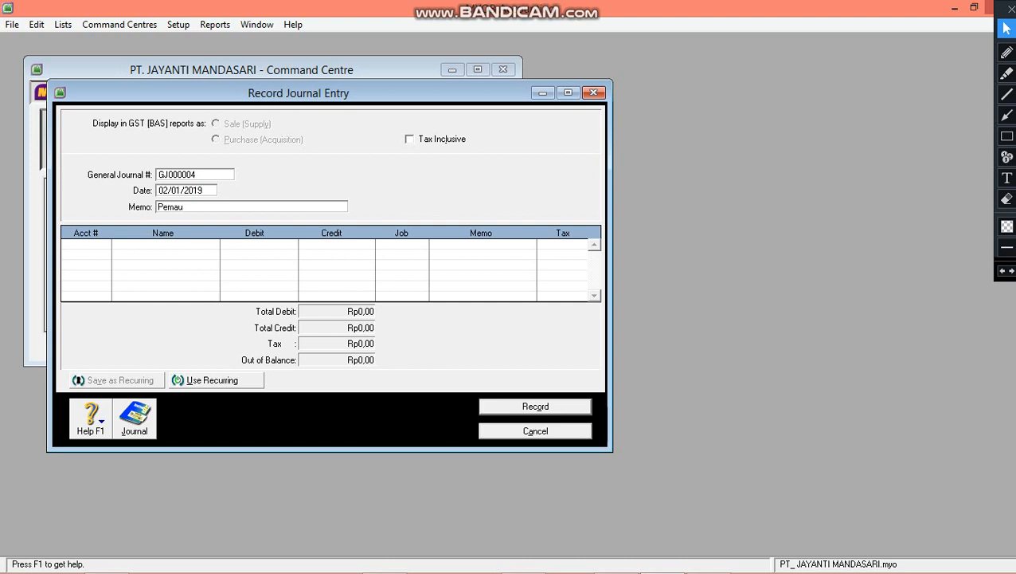
key(BackSpace)
key(BackSpace)
text(bayaran Gaji Karyawan)
key(Tab)
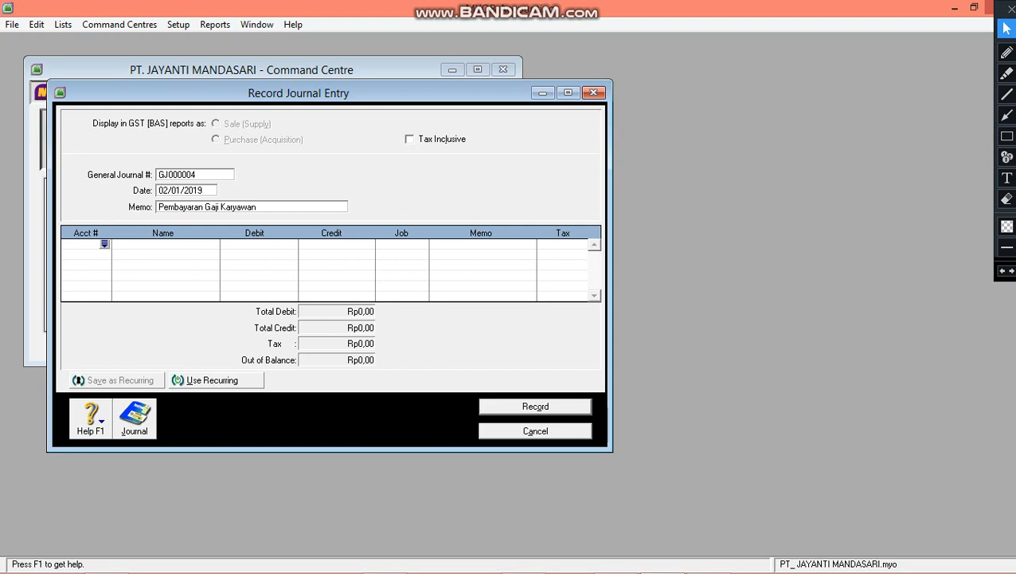
- Assign account 6-1100 Gaji Karyawan to the first line of the journal entry
key(Return)
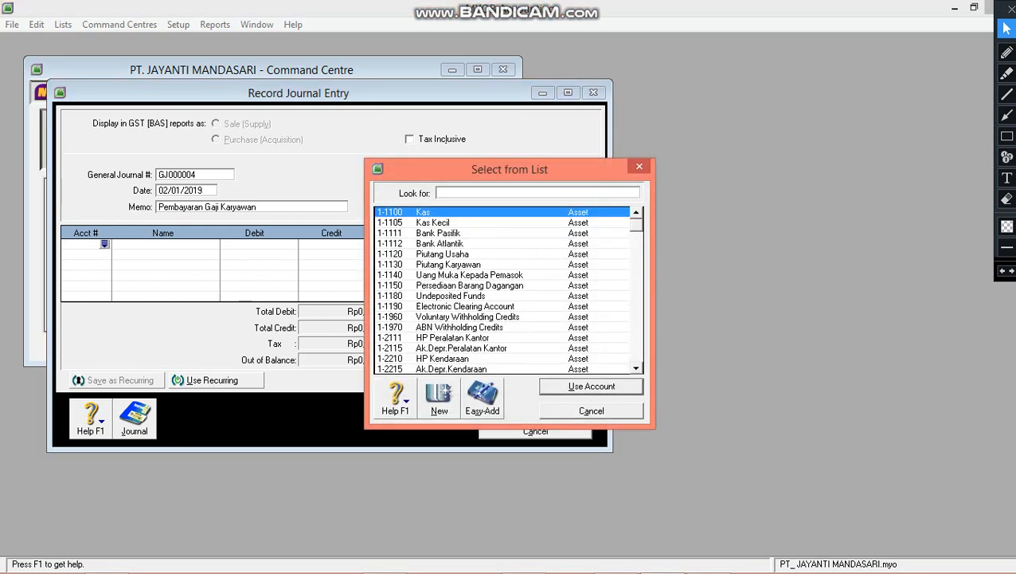
text(1-1960)
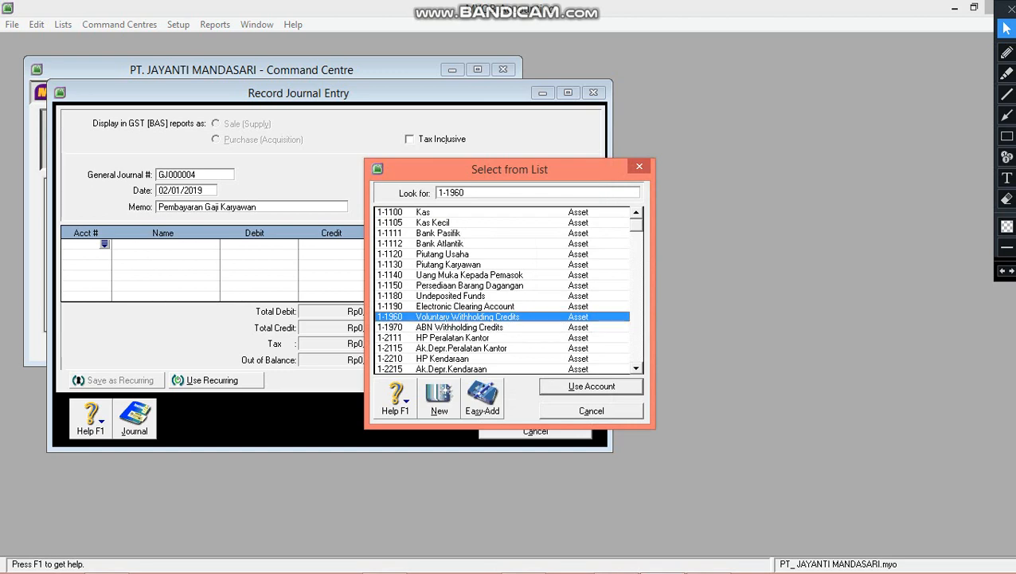
key(Down)
key(Down)
key(Down)
key(Down)
key(Down)
key(Down)
key(Down)
key(Down)
key(Down)
key(Down)
key(Down)
key(Down)
key(Down)
key(Down)
key(Down)
key(Down)
key(Down)
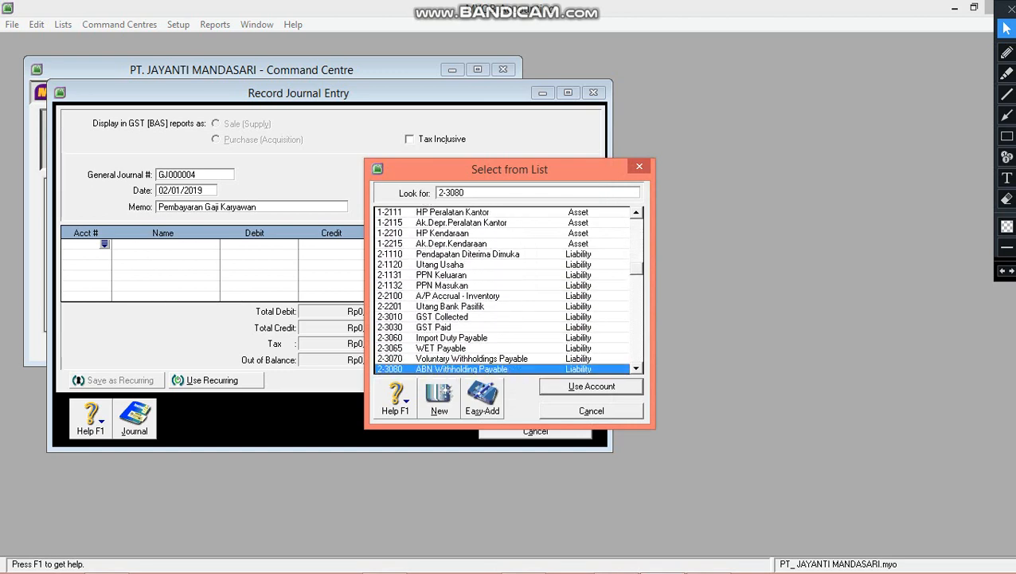
key(Down)
key(Down)
key(Down)
key(Down)
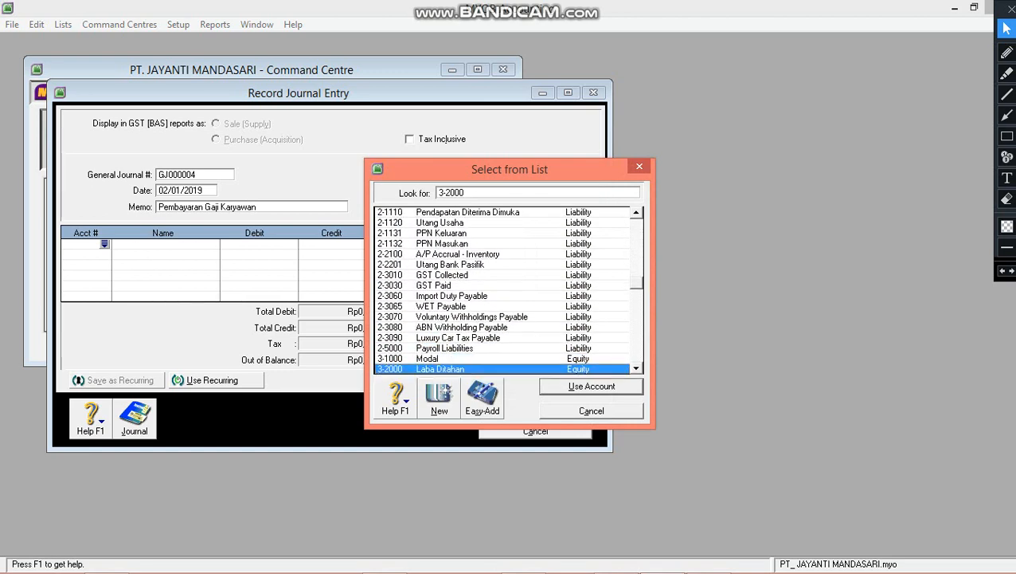
key(Down)
key(Down)
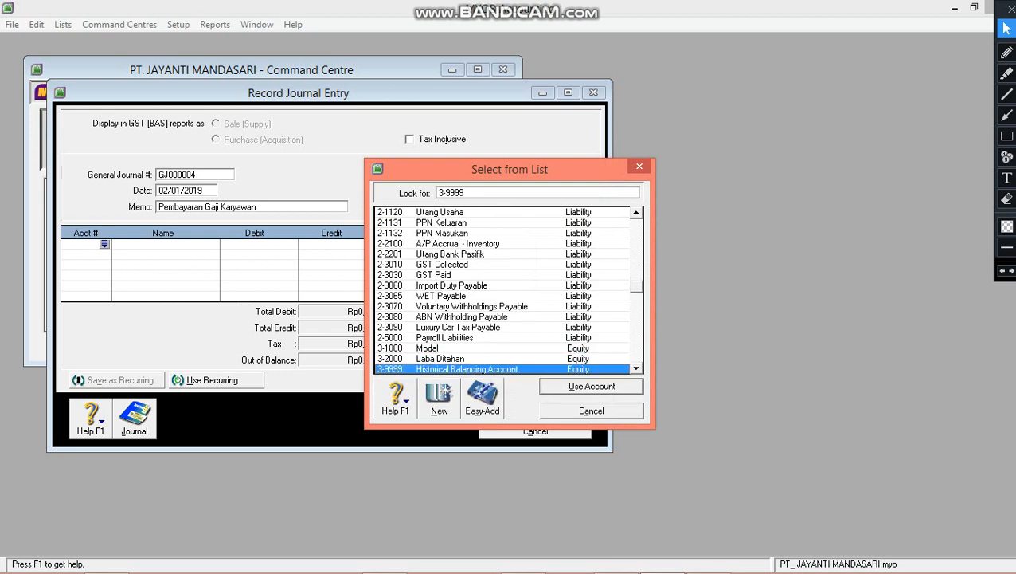
key(Down)
key(Down)
key(Down)
key(Down)
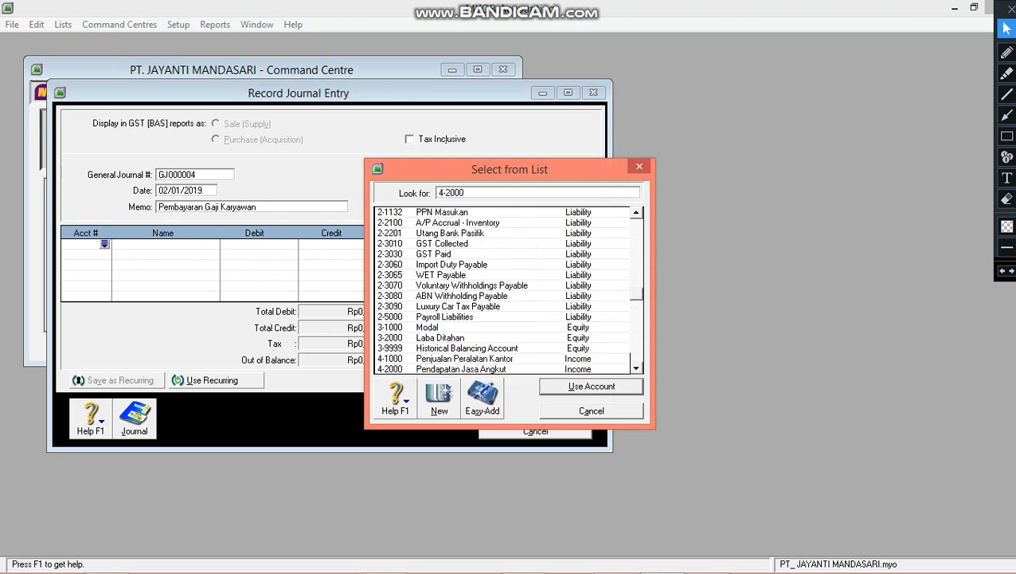
key(Down)
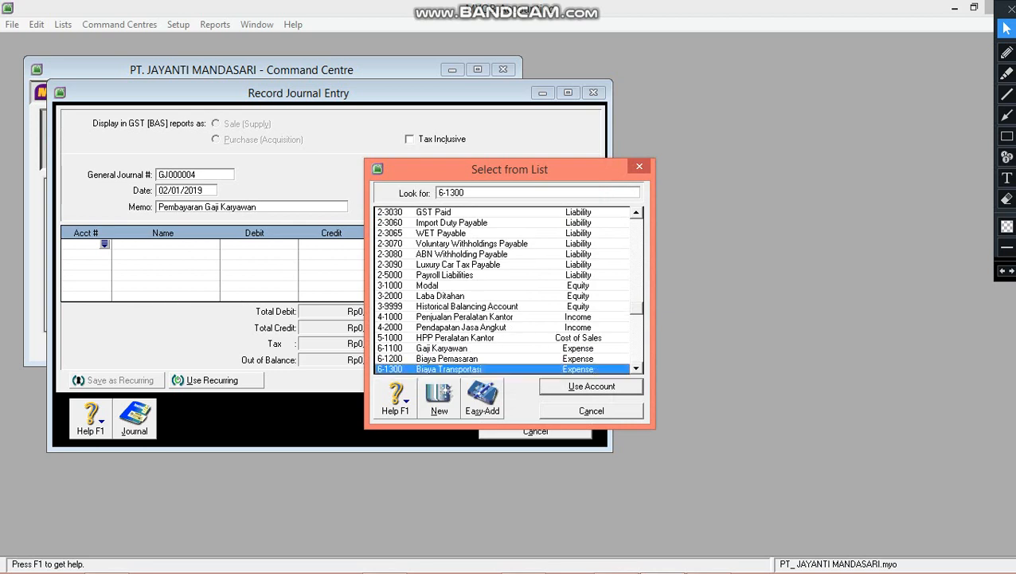
key(Up)
key(Up)
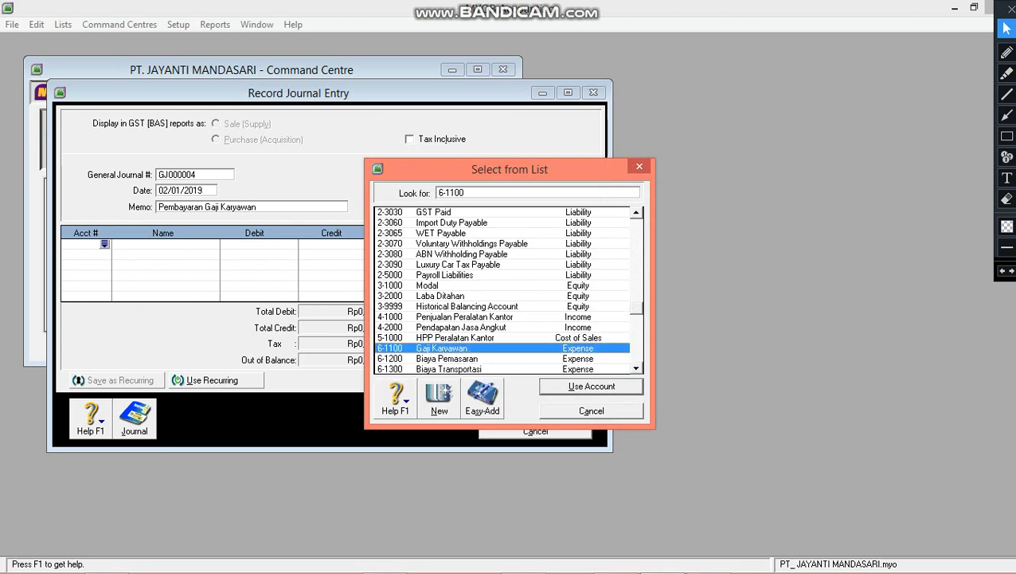
key(Return)
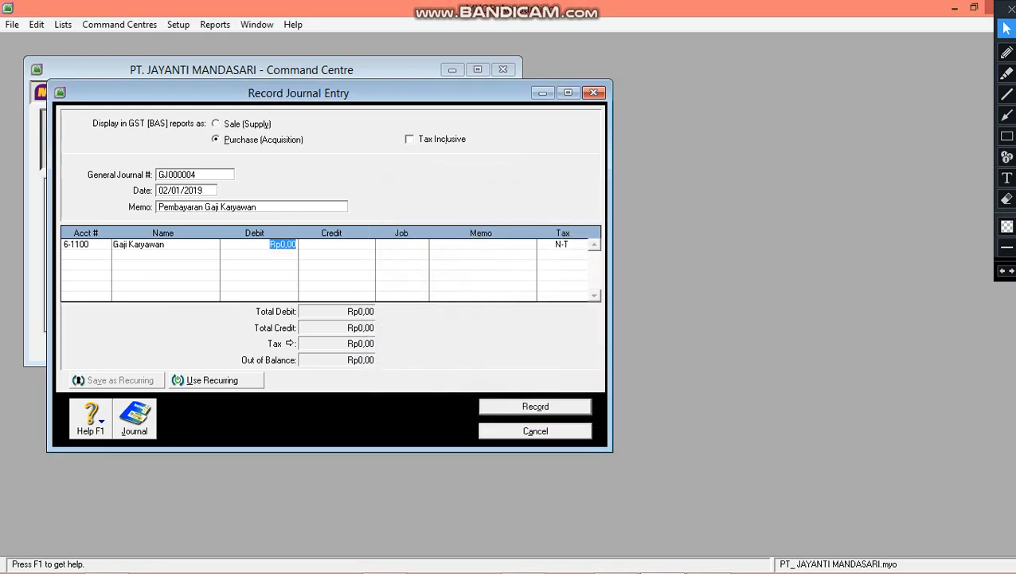
- Debit the Gaji Karyawan line with Rp5.000.000 and leave its job and memo empty
text(5.000.000)
key(Tab)
key(Tab)
key(Tab)
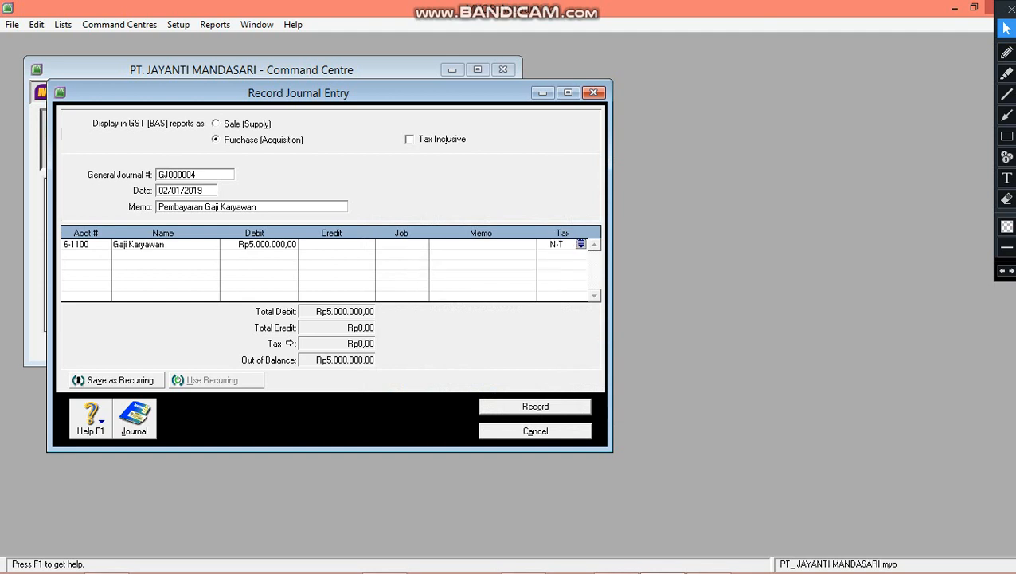
key(Tab)
- Add account 1-1111 Bank Pasifik as the second line with a credit of Rp5.000.000
key(Tab)
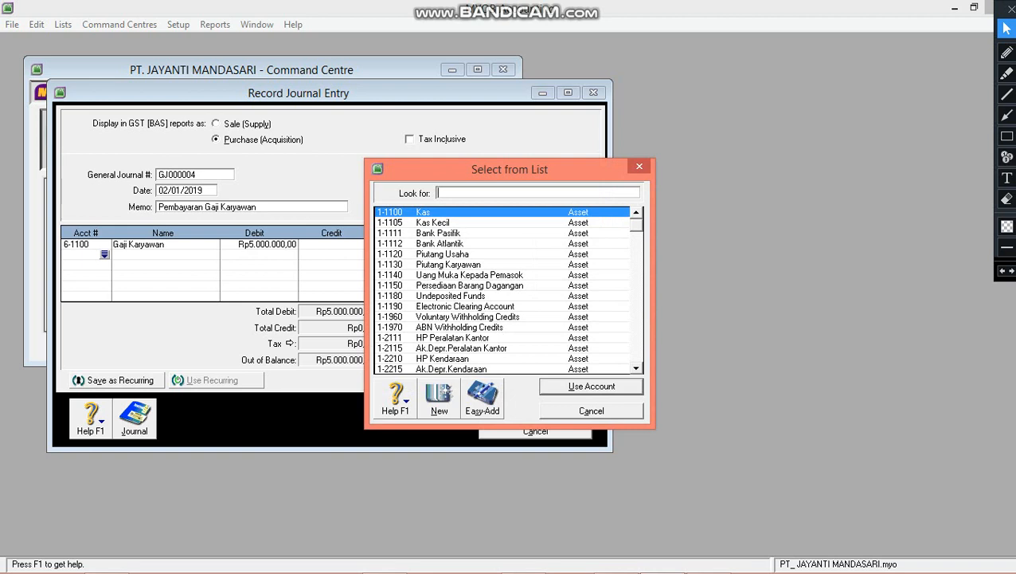
text(1-1111)
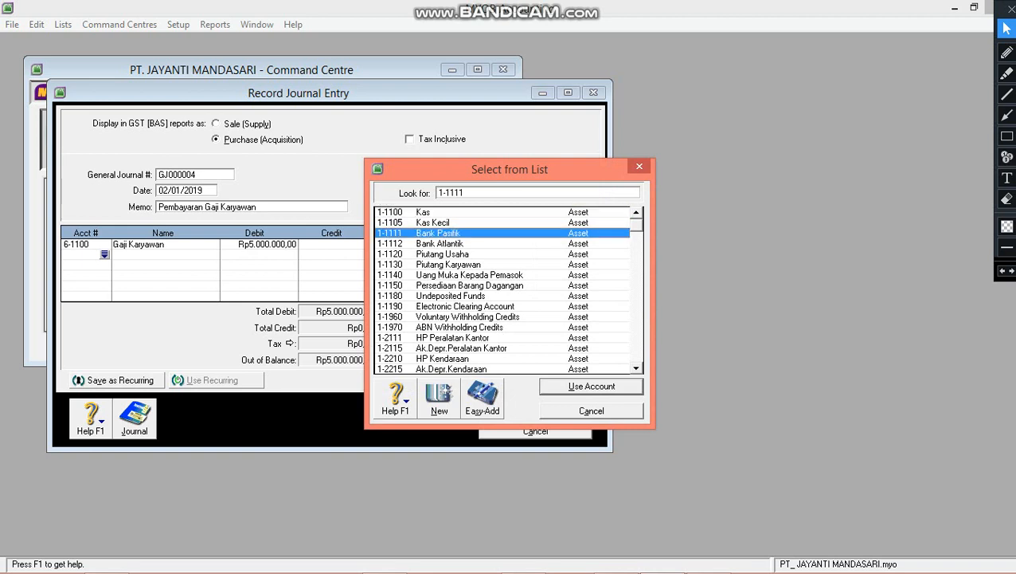
key(Return)
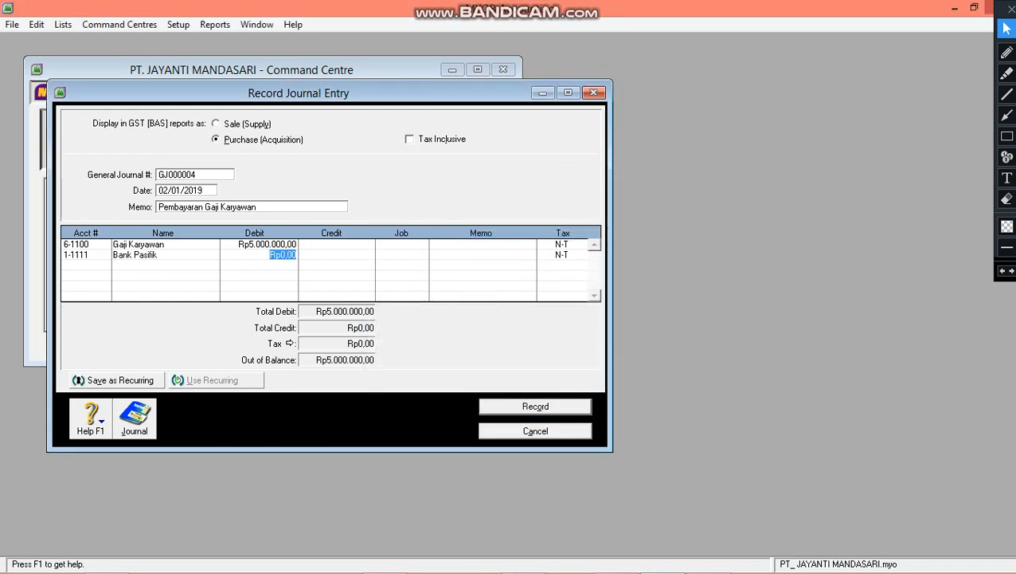
key(Tab)
key(Tab)
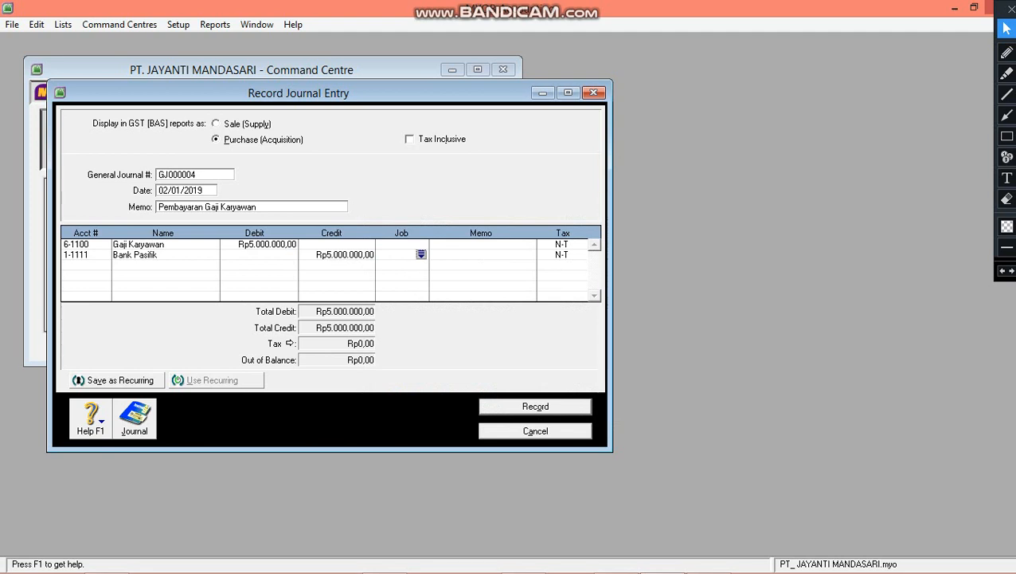
- Discard the salary payment journal entry without recording it
mouse_move(616, 557)
click(548, 436)
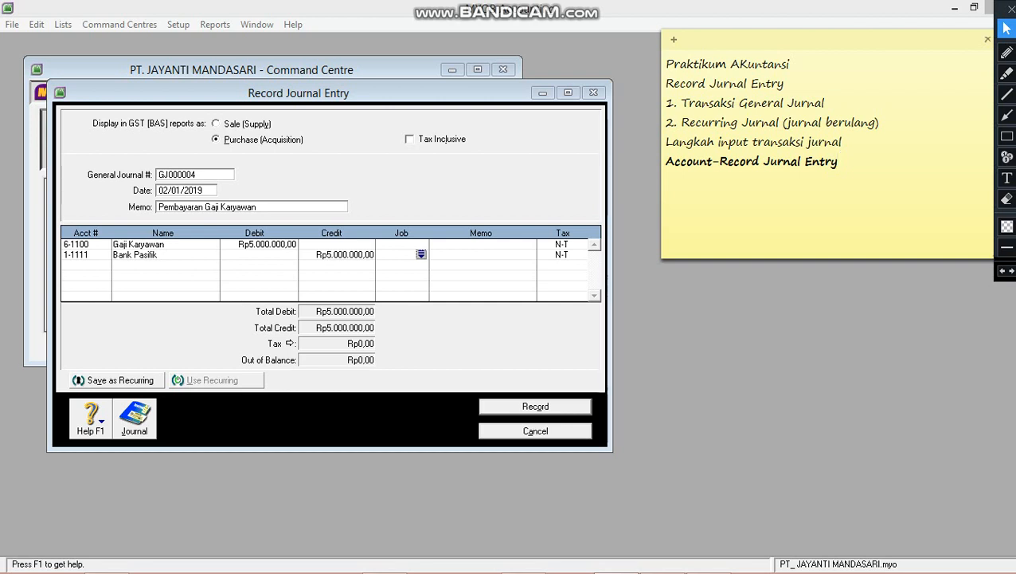
key(alt+Tab)
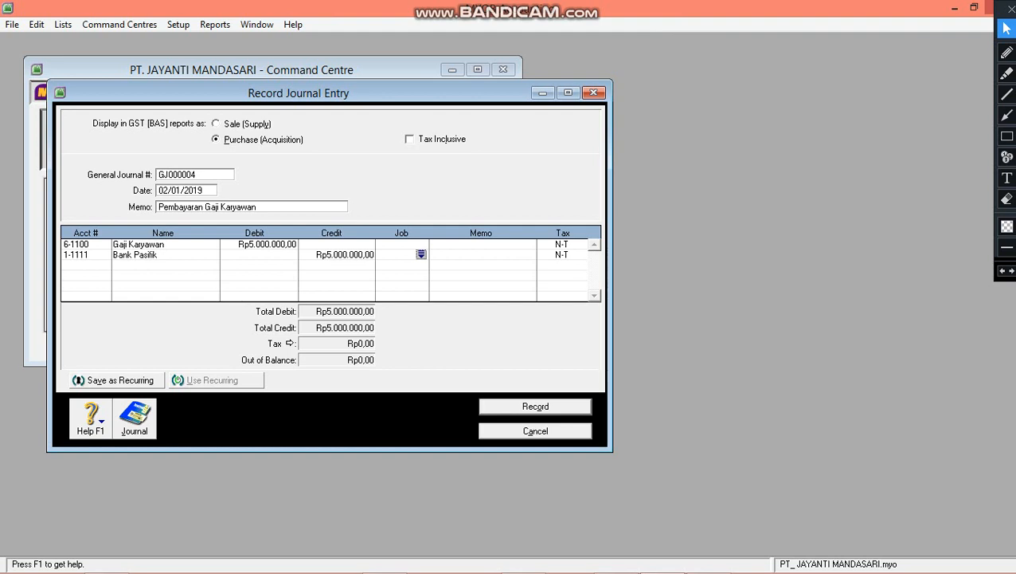
click(536, 431)
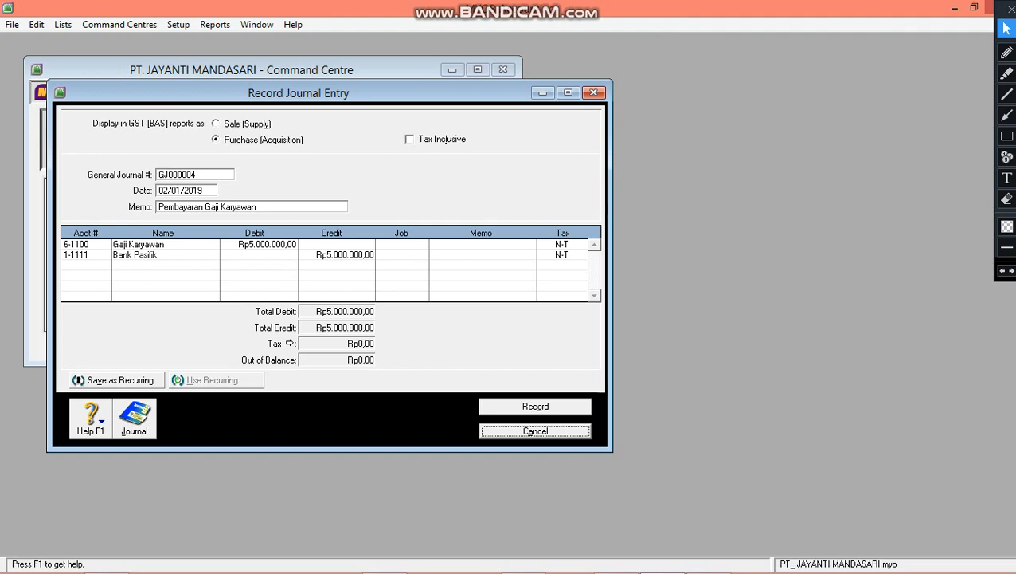
key(Return)
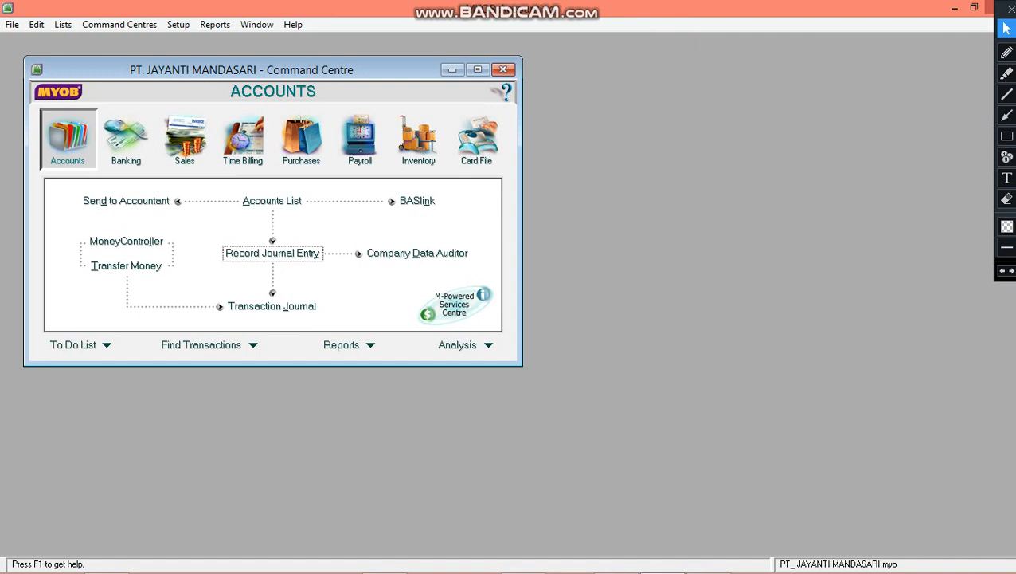
- Review the Transaction Journal across the general, disbursements, receipts, sales, purchases, inventory and all-transactions views, and close it
click(271, 306)
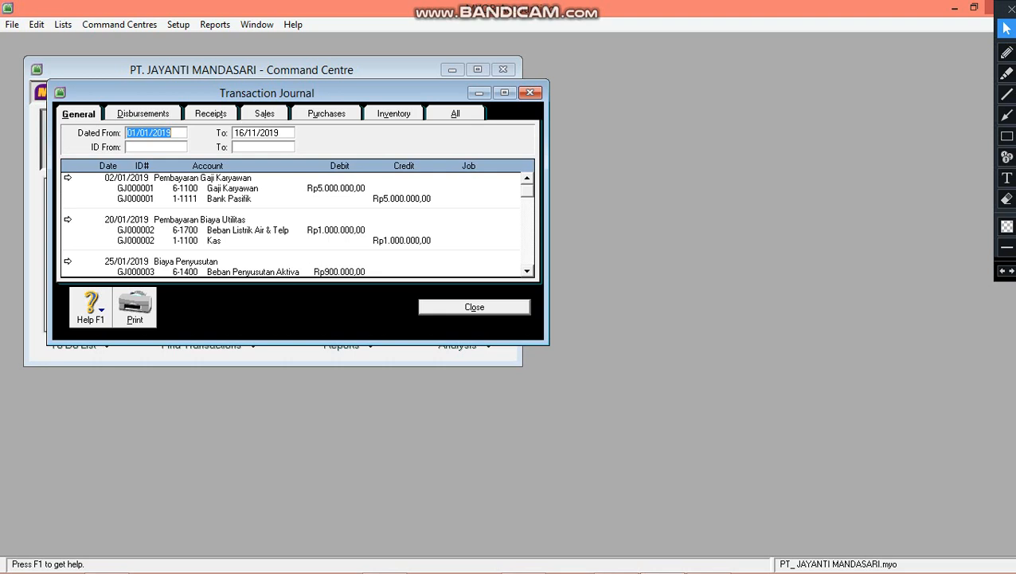
click(78, 114)
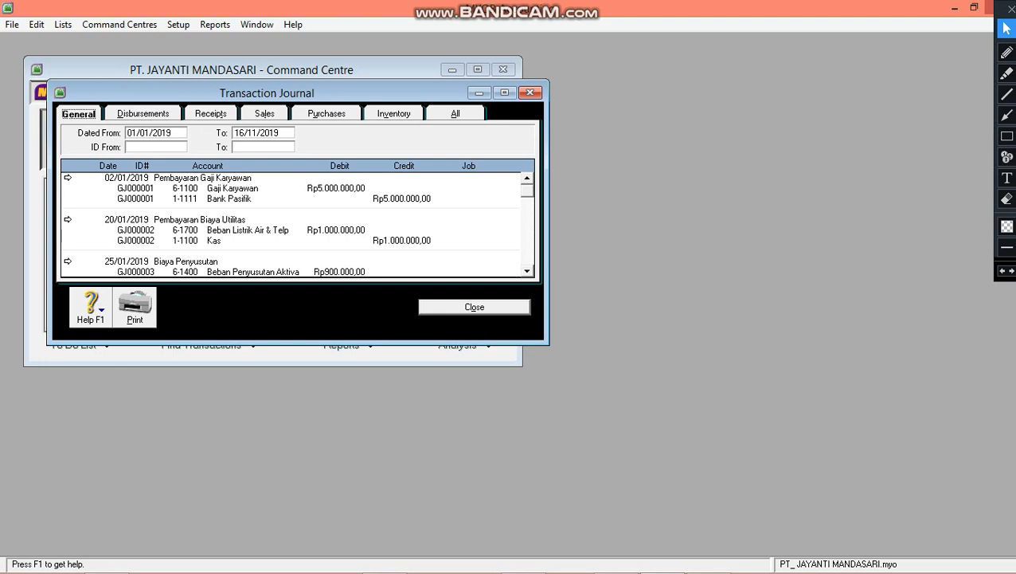
key(Right)
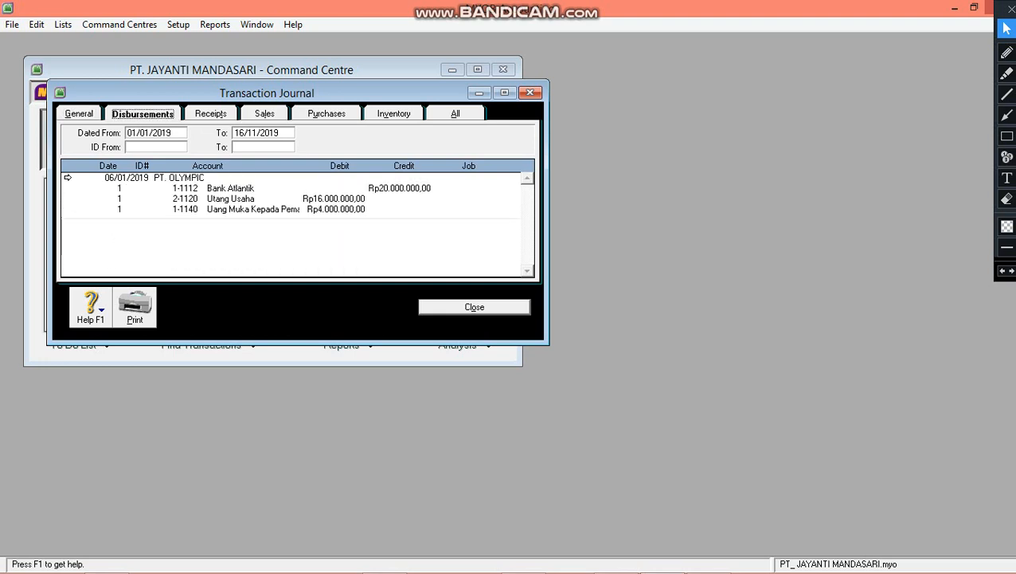
key(Right)
key(Right)
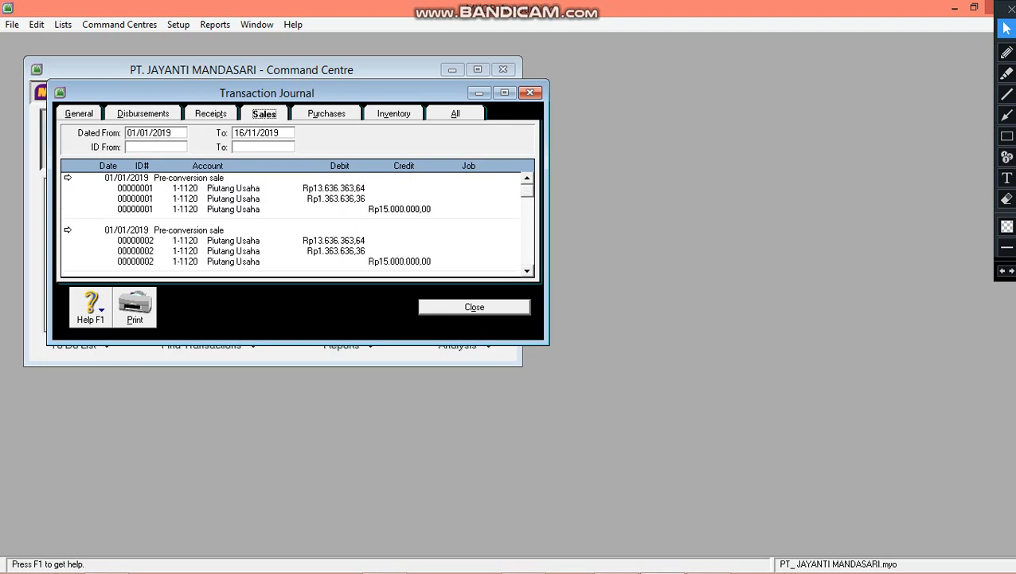
key(Right)
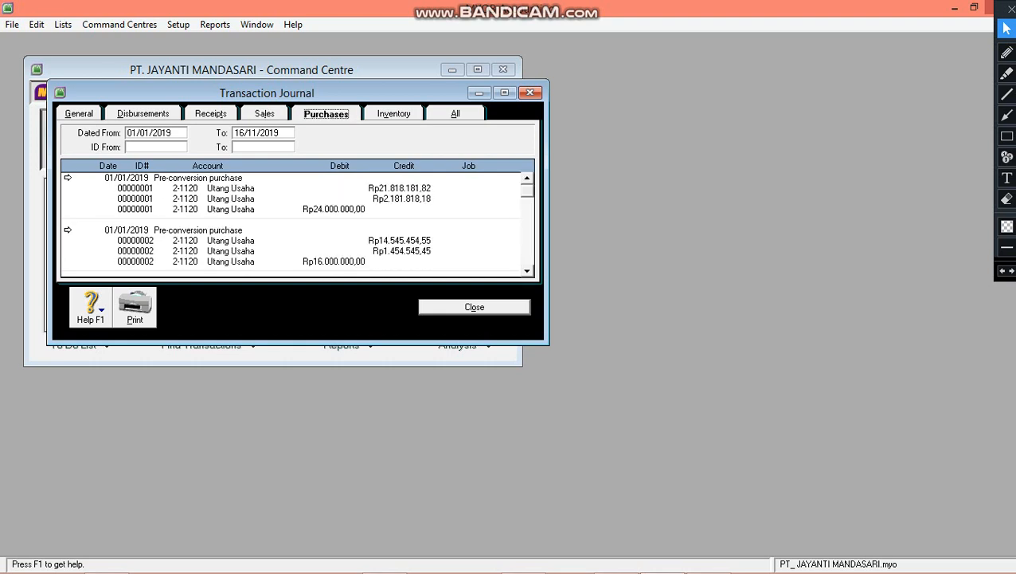
key(Right)
key(Right)
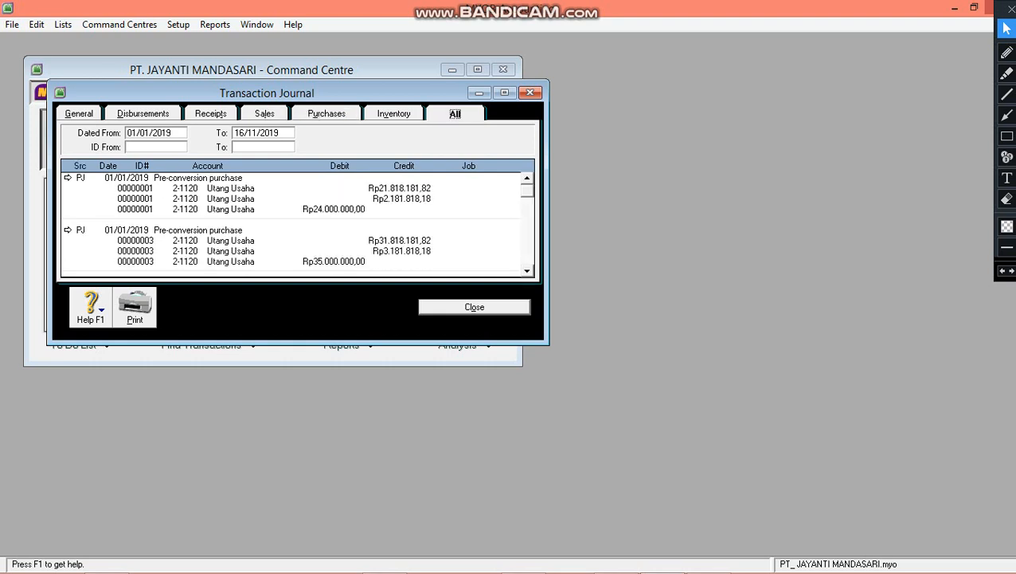
key(Right)
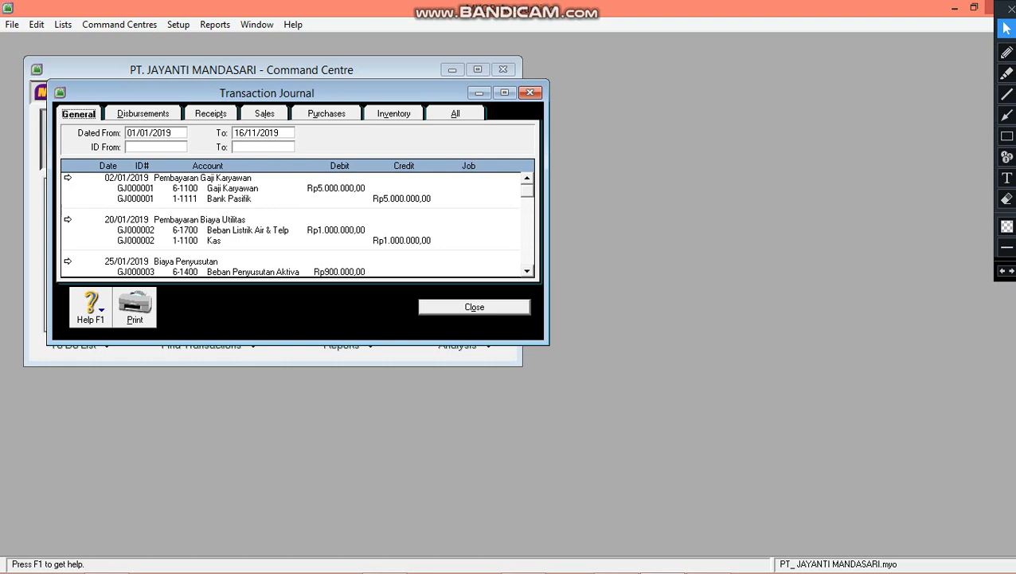
click(474, 306)
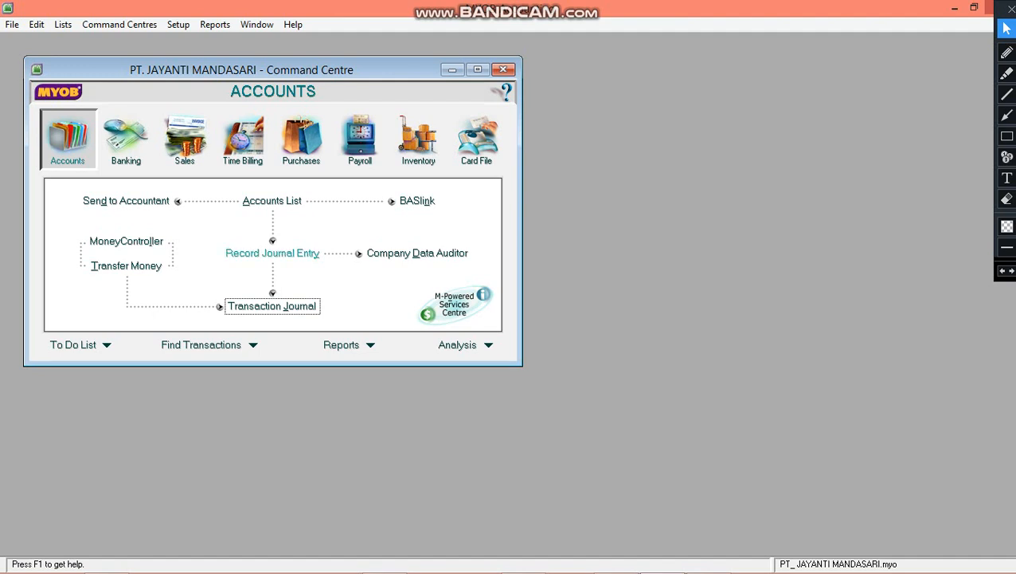
- Start a new journal entry dated 20/01/2019 with the memo "Beban Utilitas"
click(272, 253)
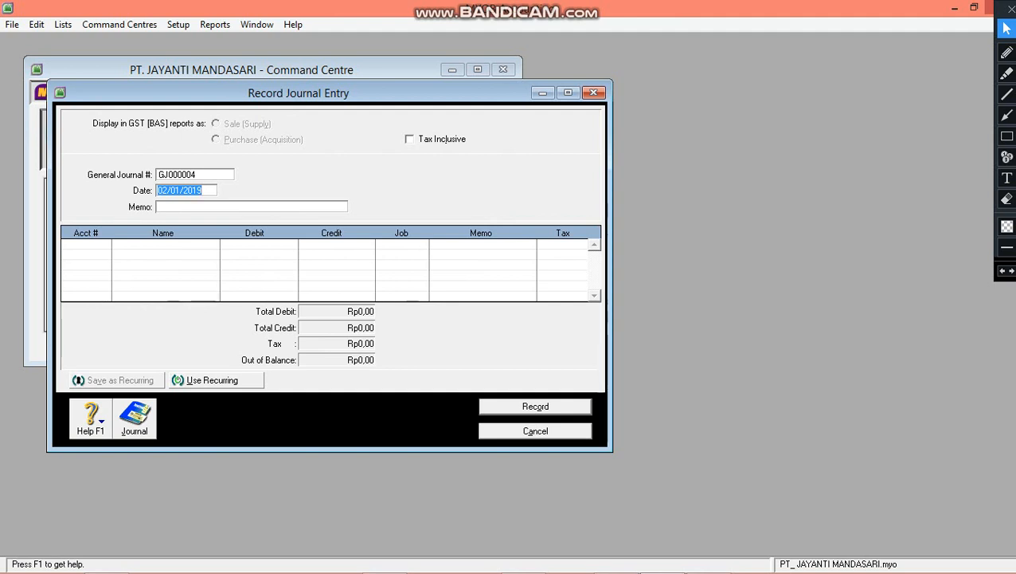
click(166, 191)
key(BackSpace)
key(BackSpace)
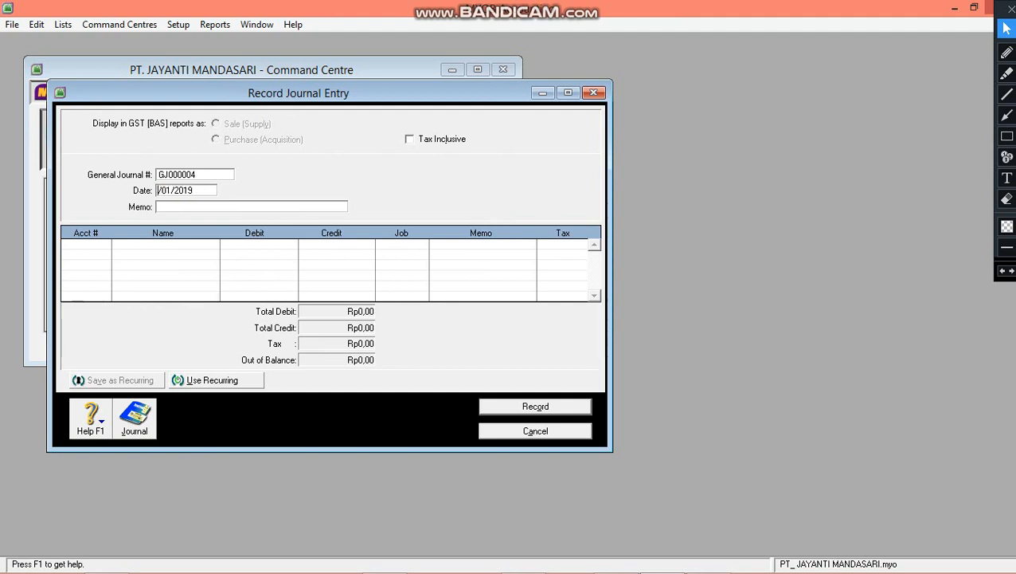
text(20)
click(159, 207)
text(Beban )
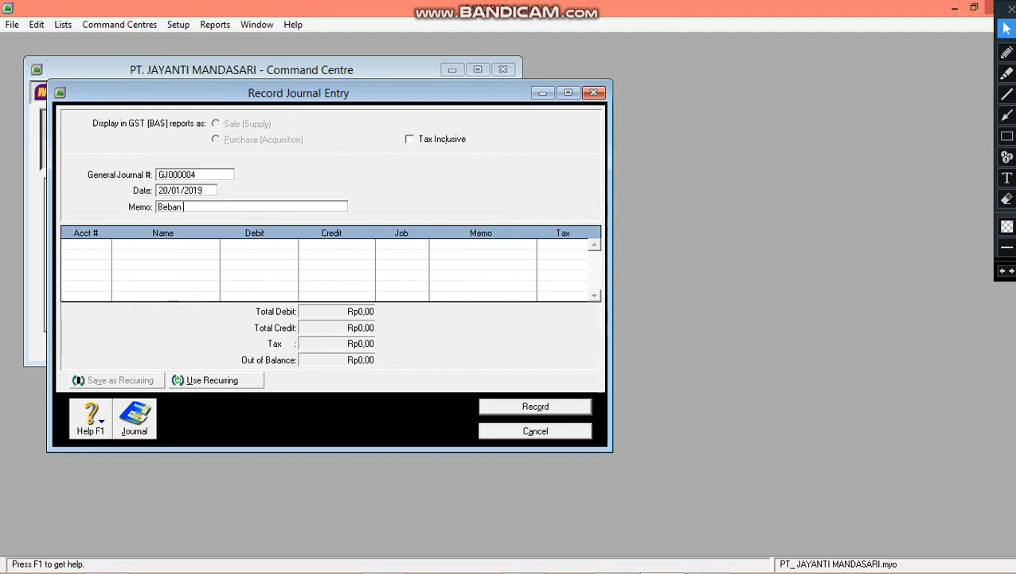
text(Utilitas)
key(Tab)
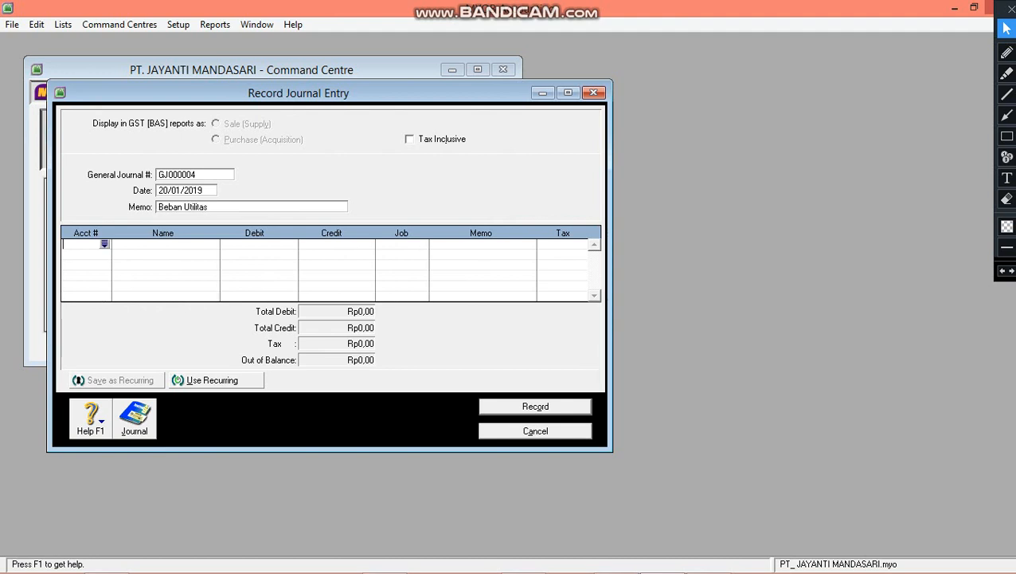
- Add account 6-1700 Beban Listrik Air & Telp as the first journal line with a debit of Rp1.000.000
key(Tab)
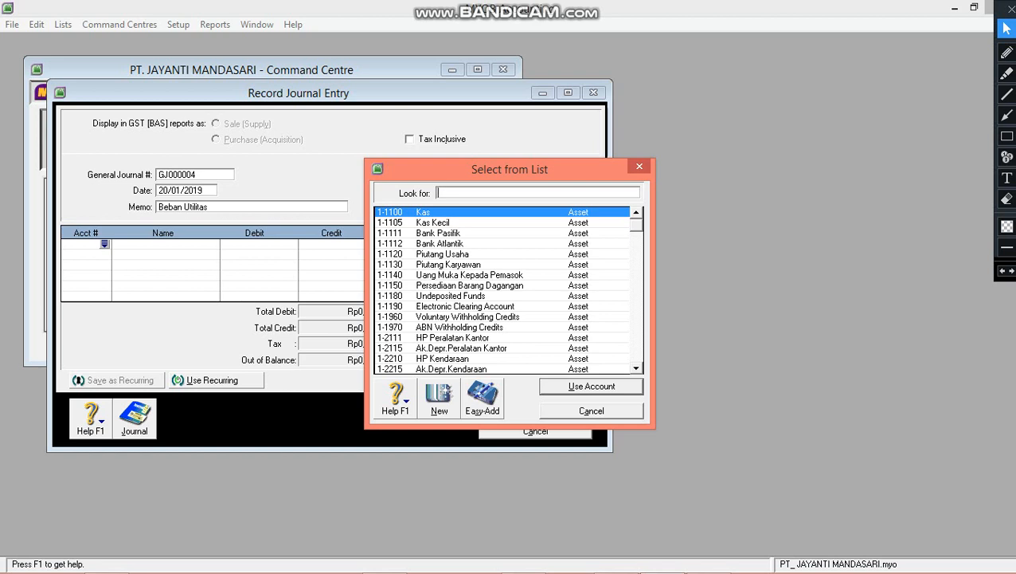
text(1-1120)
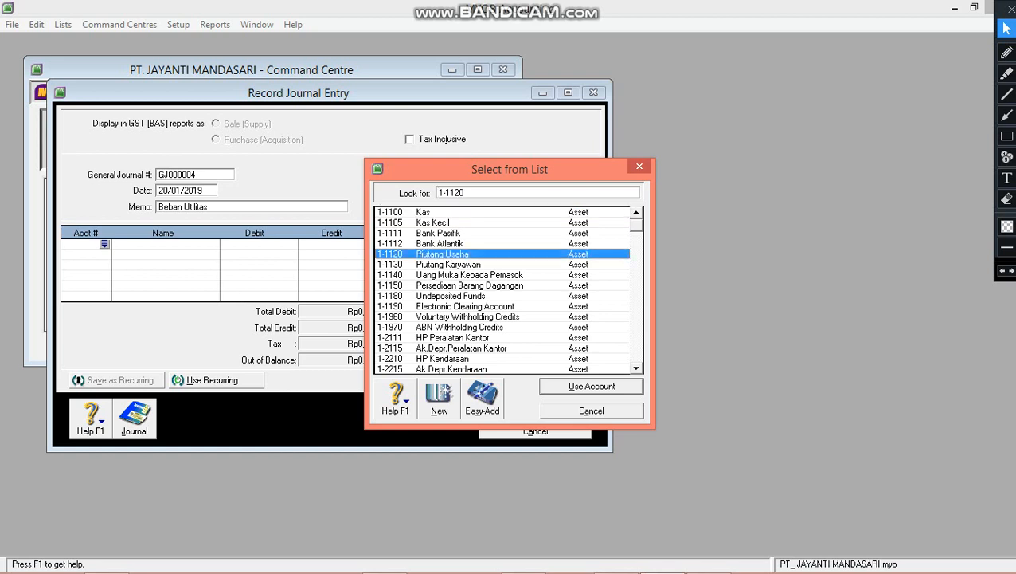
key(Down)
key(Down)
key(Down)
key(Down)
key(Down)
key(Down)
key(Down)
key(Down)
key(Down)
key(Down)
key(Down)
key(Down)
key(Down)
key(Down)
key(Down)
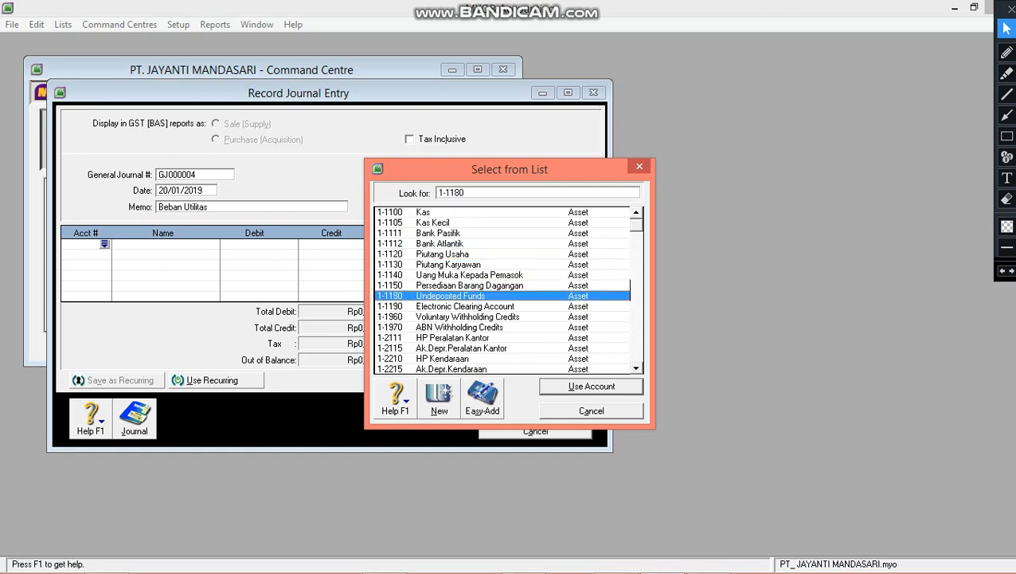
key(Down)
key(Down)
key(Down)
key(Down)
key(Down)
key(Down)
key(Down)
key(Down)
key(Down)
key(Down)
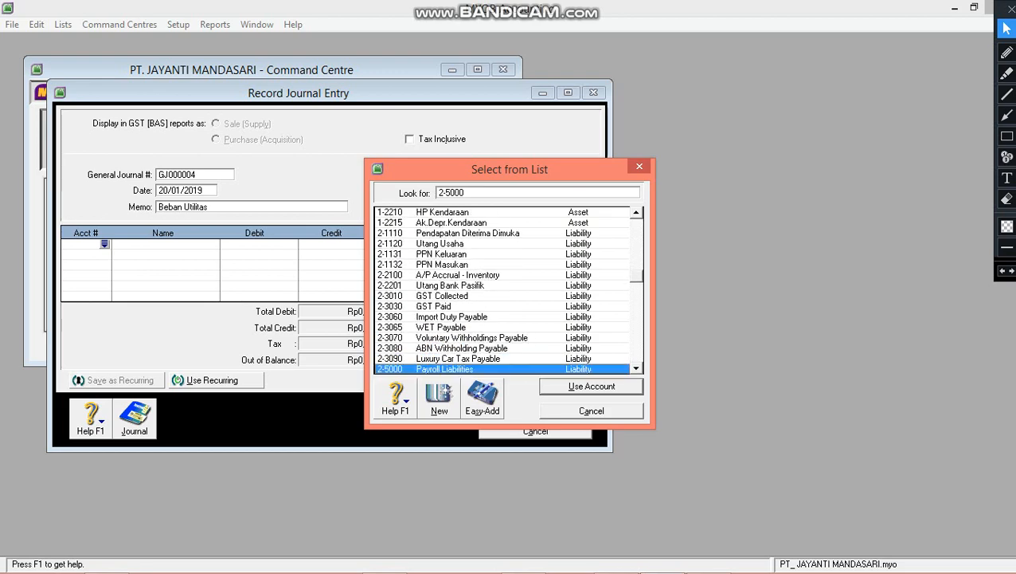
key(Down)
key(Down)
key(Down)
key(Down)
key(Down)
key(Down)
key(Down)
key(Down)
key(Down)
key(Down)
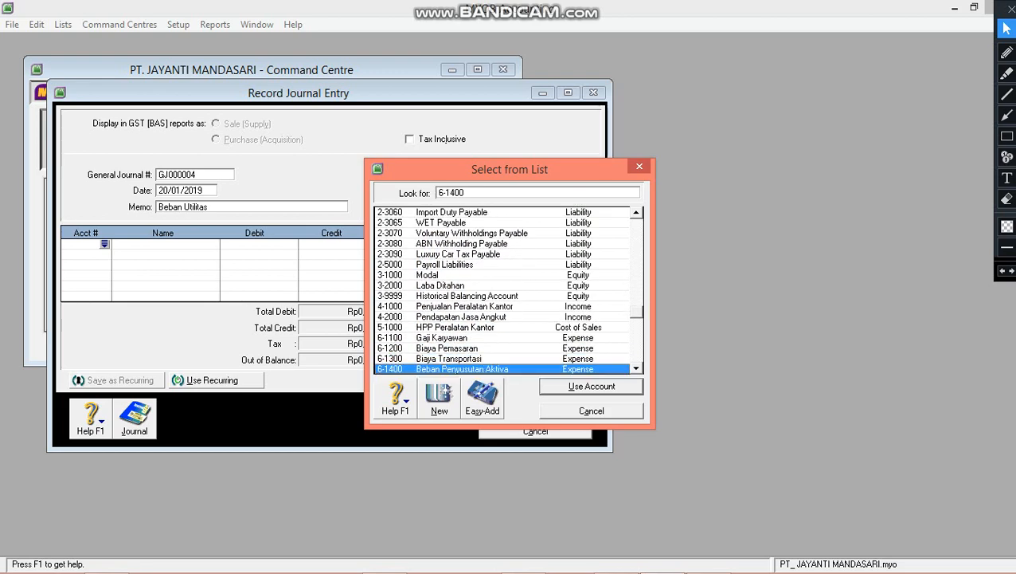
key(Down)
key(Down)
key(Down)
key(Down)
key(Down)
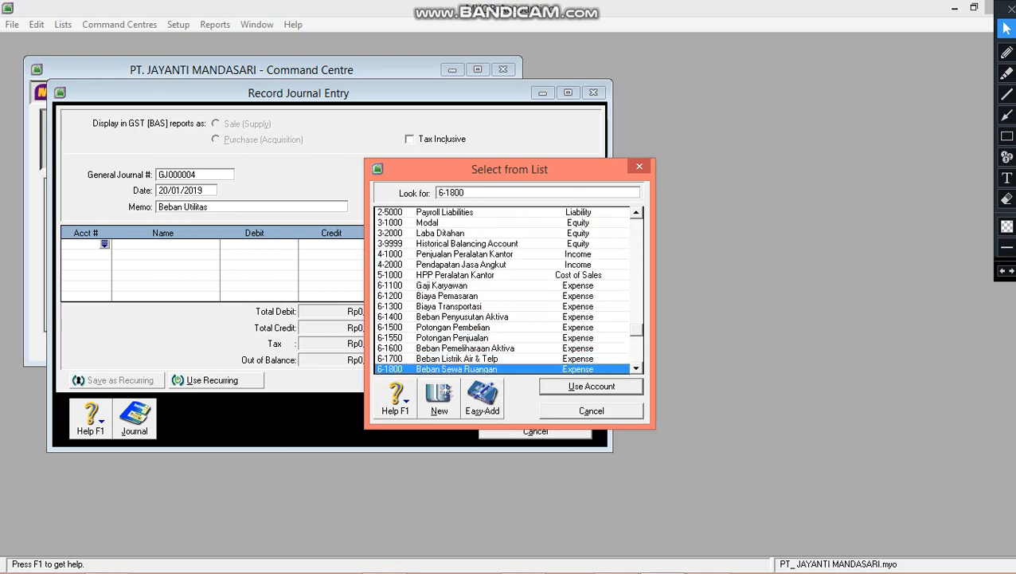
key(Up)
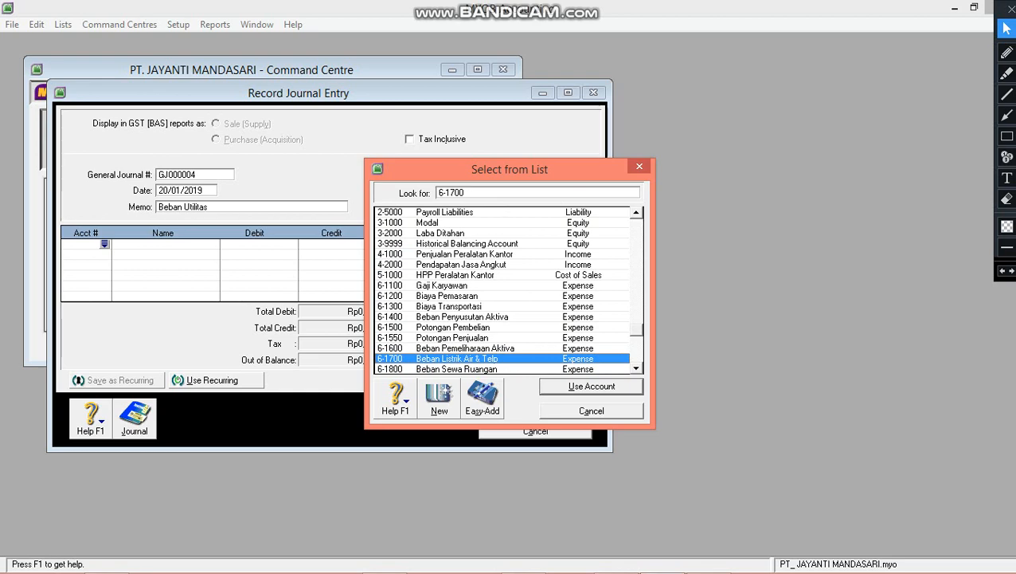
key(Return)
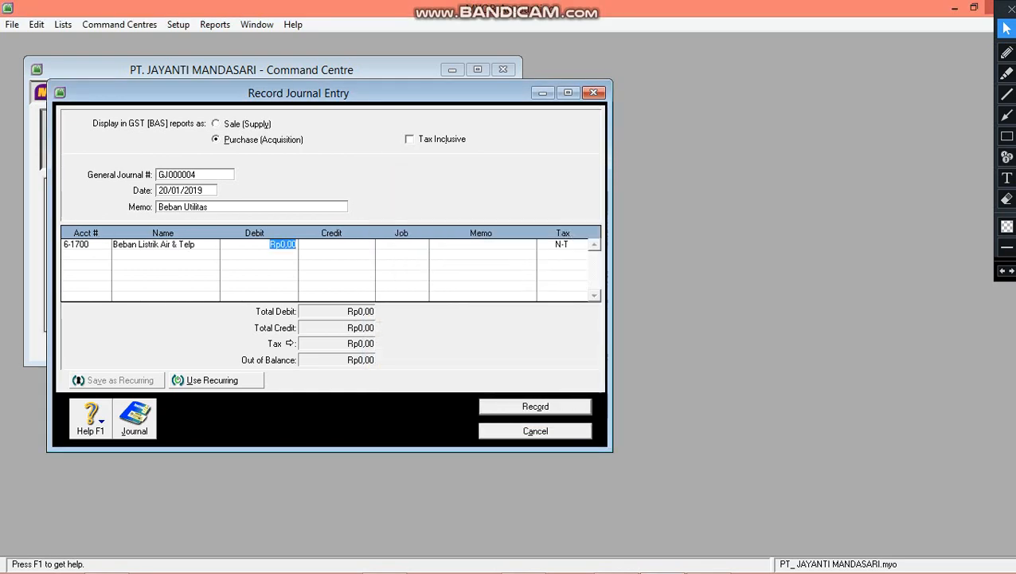
text(1.000.00)
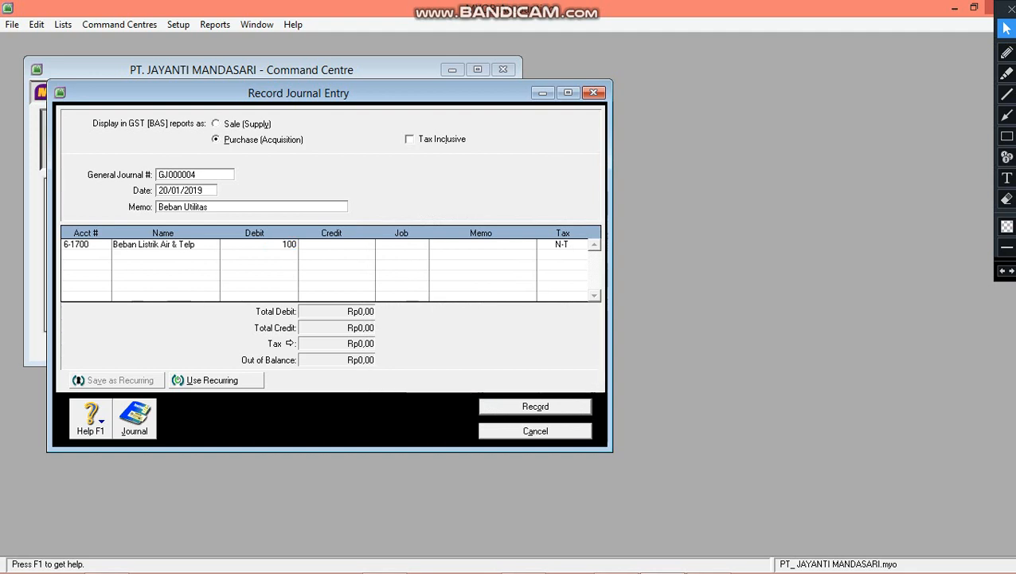
text(0)
key(Tab)
key(Tab)
key(Tab)
key(Tab)
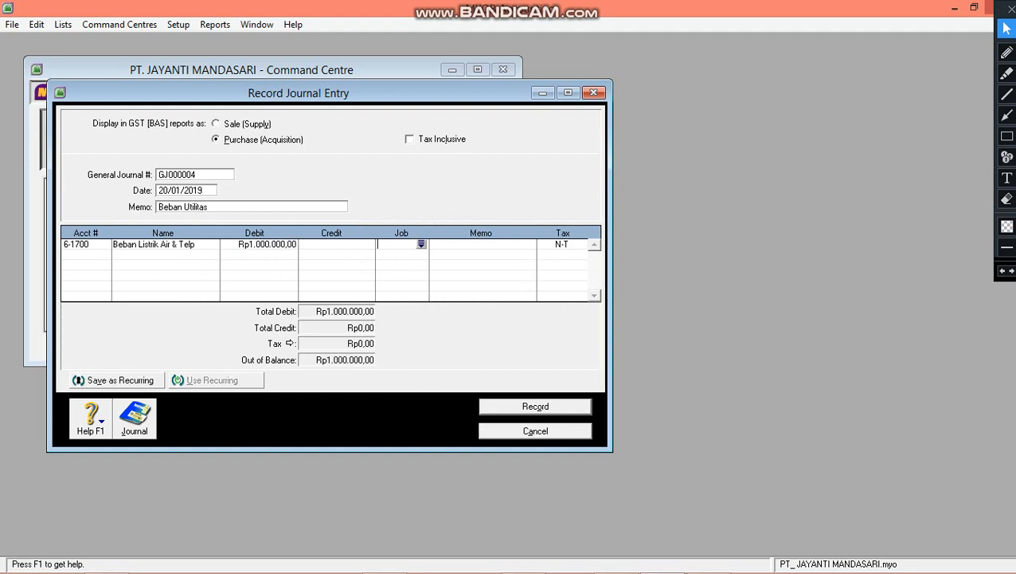
- Add account 1-1100 Kas as the second line with a credit of Rp1.000.000, and discard the utility entry without recording it
key(Tab)
key(Tab)
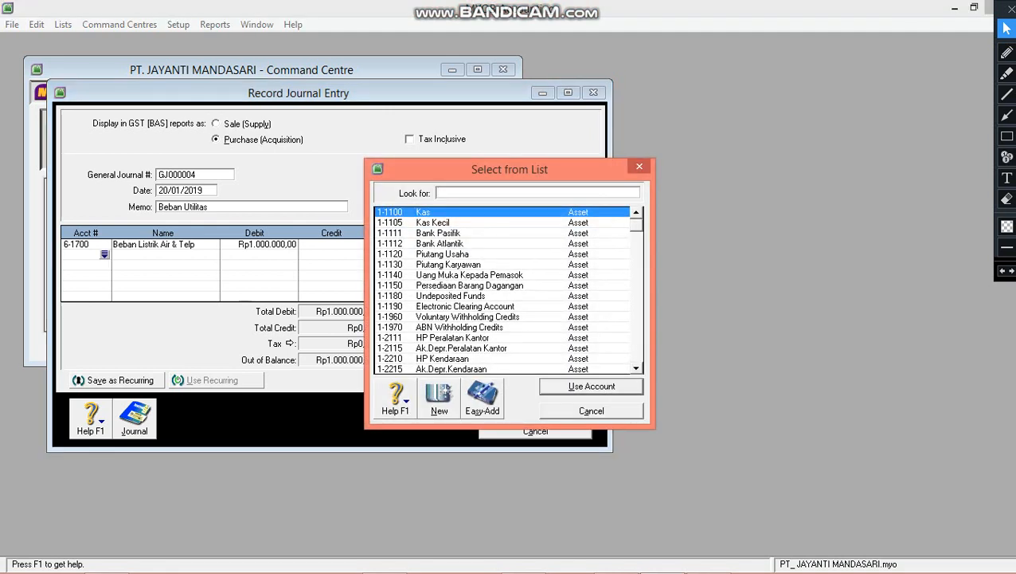
key(Return)
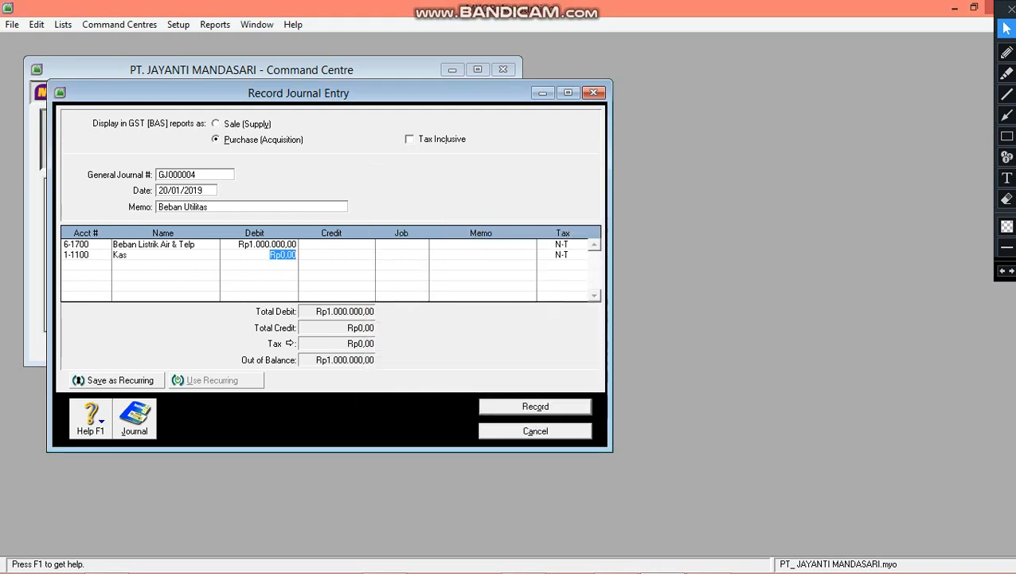
key(Tab)
key(Tab)
key(Tab)
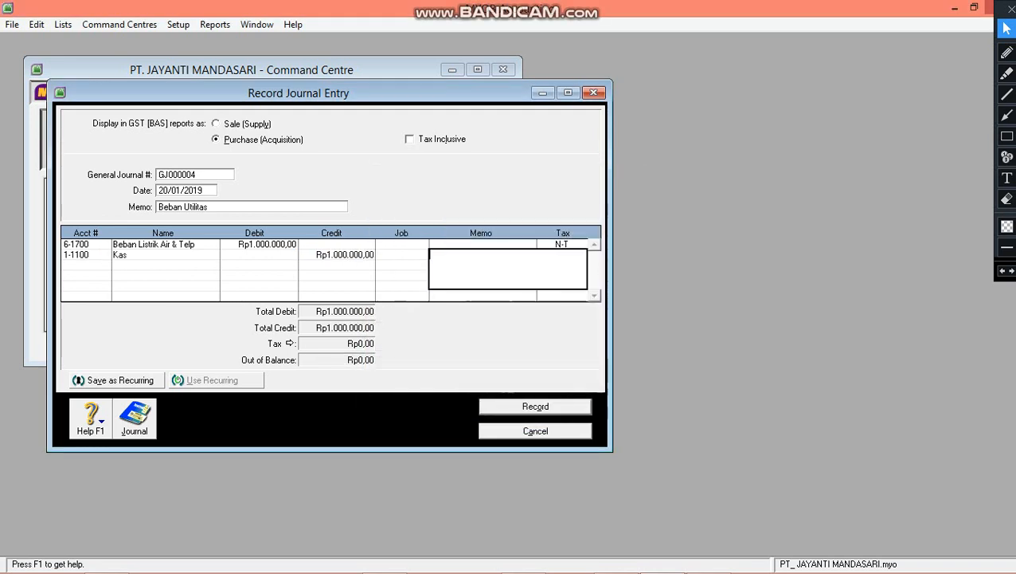
key(Tab)
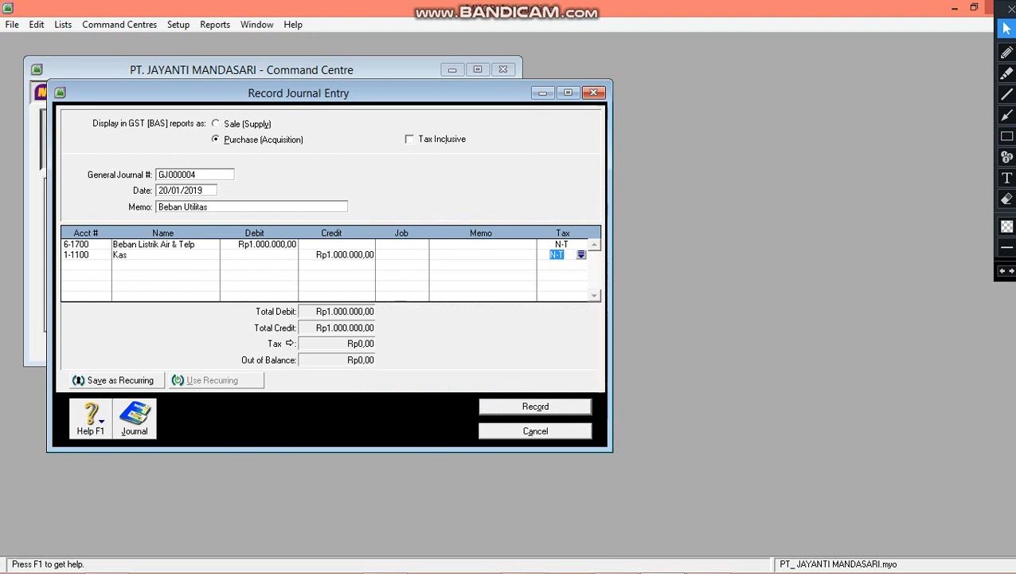
click(535, 431)
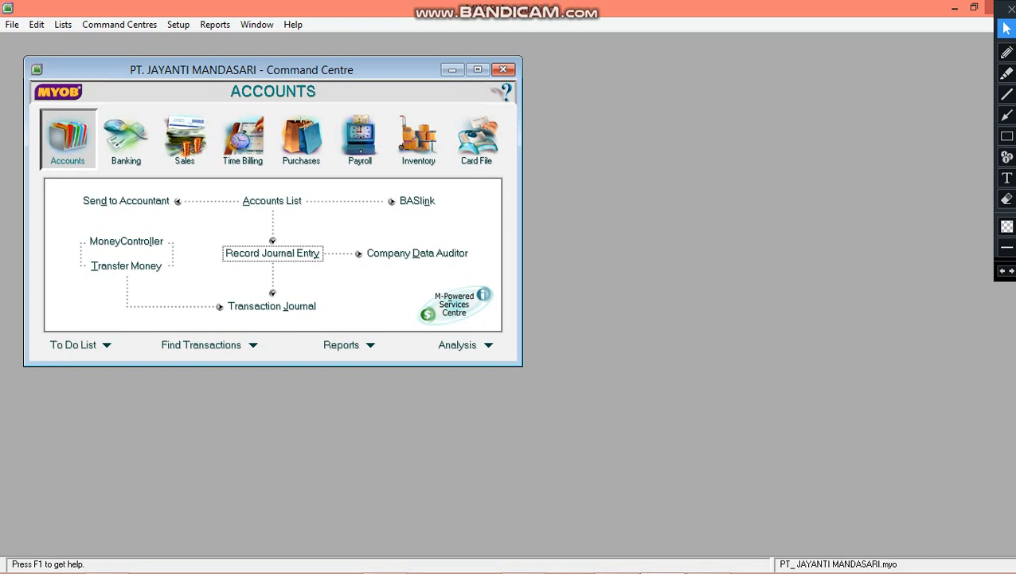
- Review the general entries in the Transaction Journal down to the last one, and close it
click(272, 306)
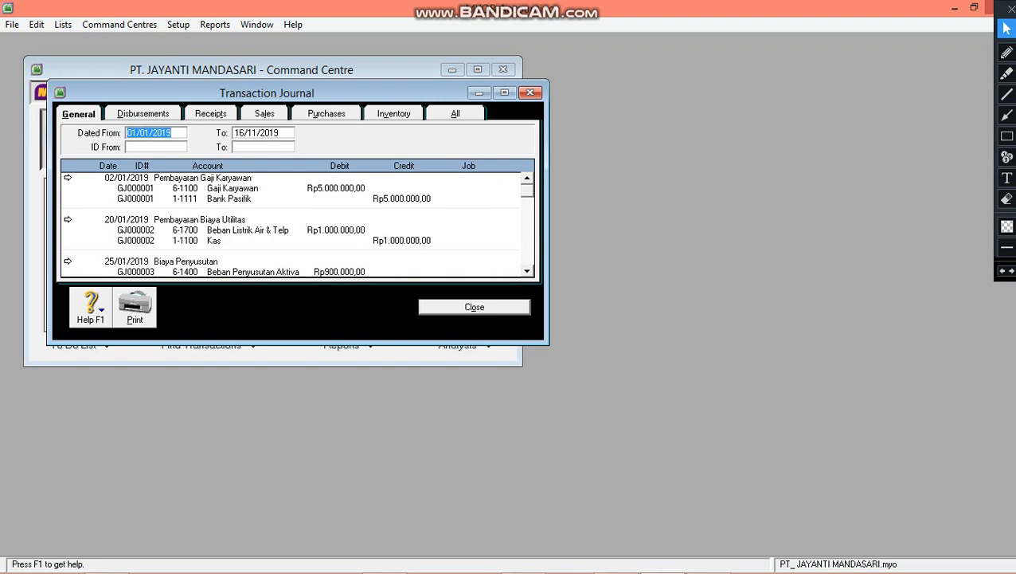
click(527, 271)
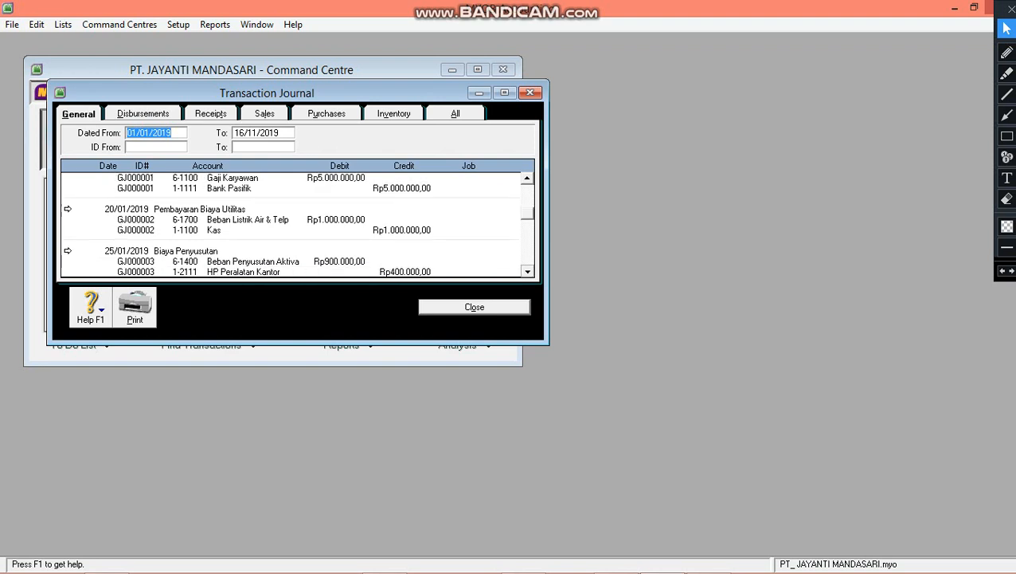
click(527, 270)
click(527, 271)
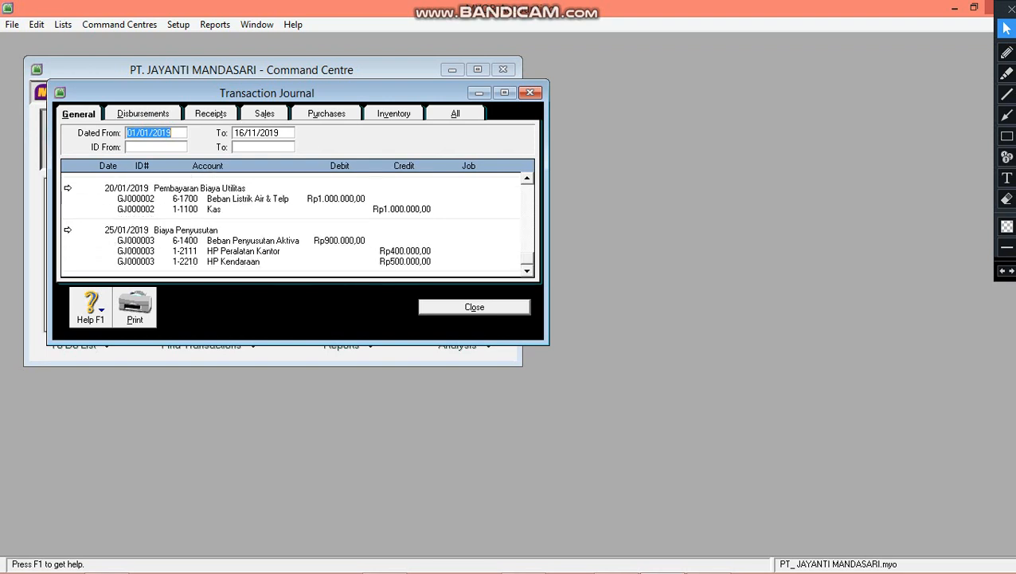
click(475, 306)
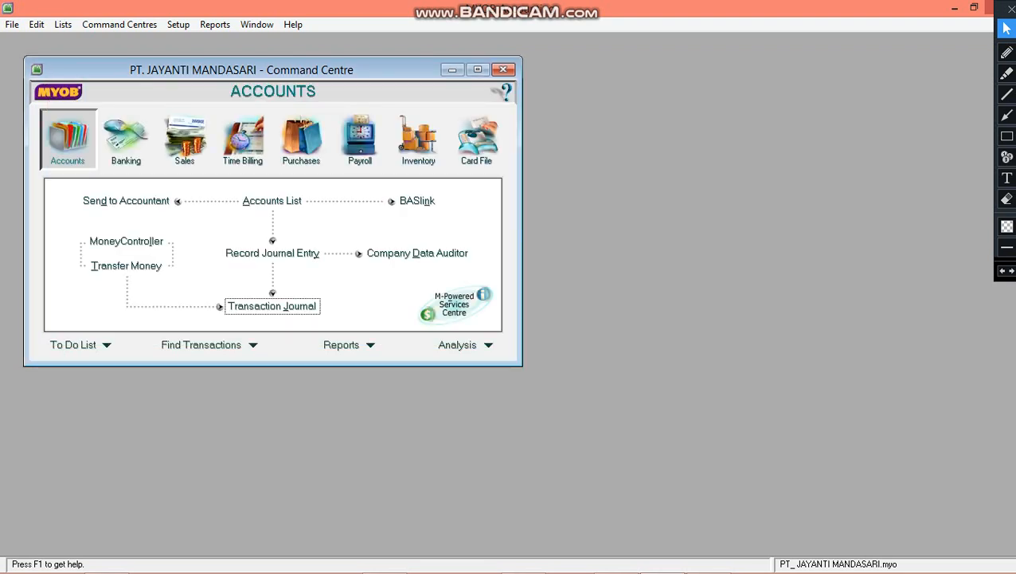